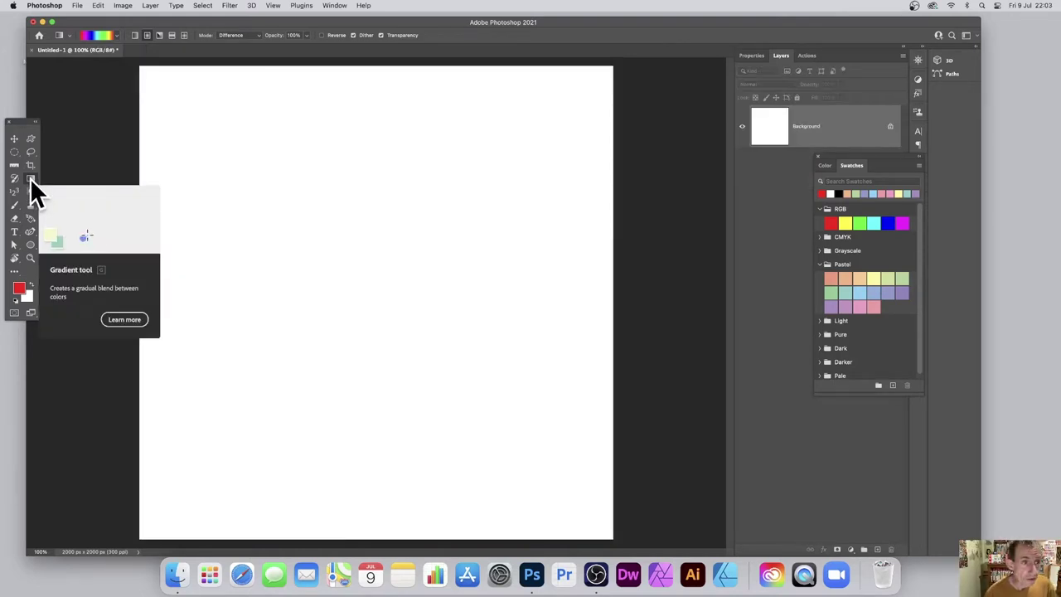
- Drag three overlapping rainbow radial gradients across the canvas using Difference mode
{"action": "left_click", "coordinate": [117, 35]}
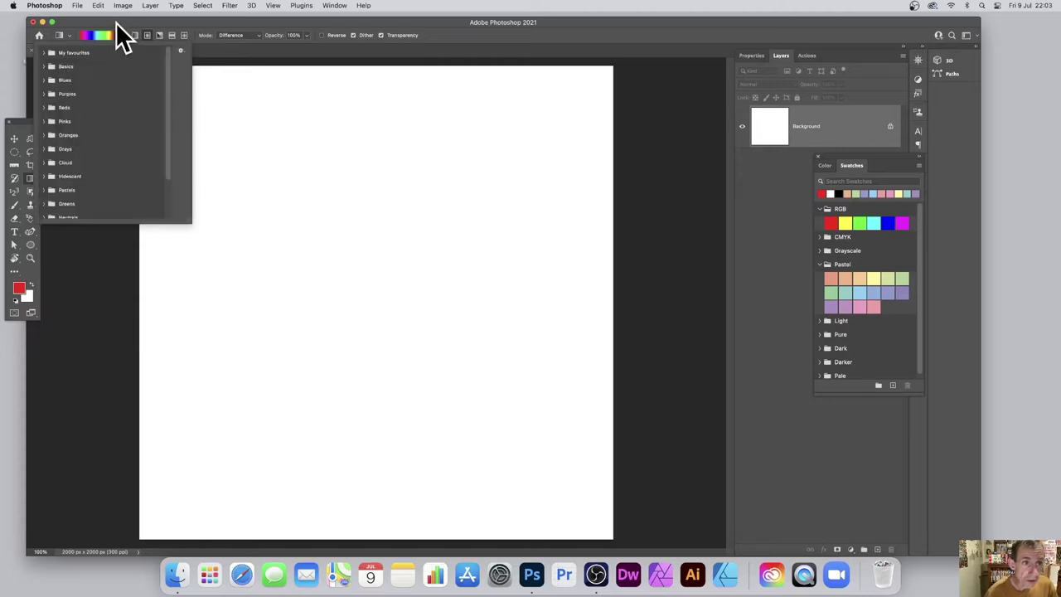
{"action": "left_click", "coordinate": [232, 26]}
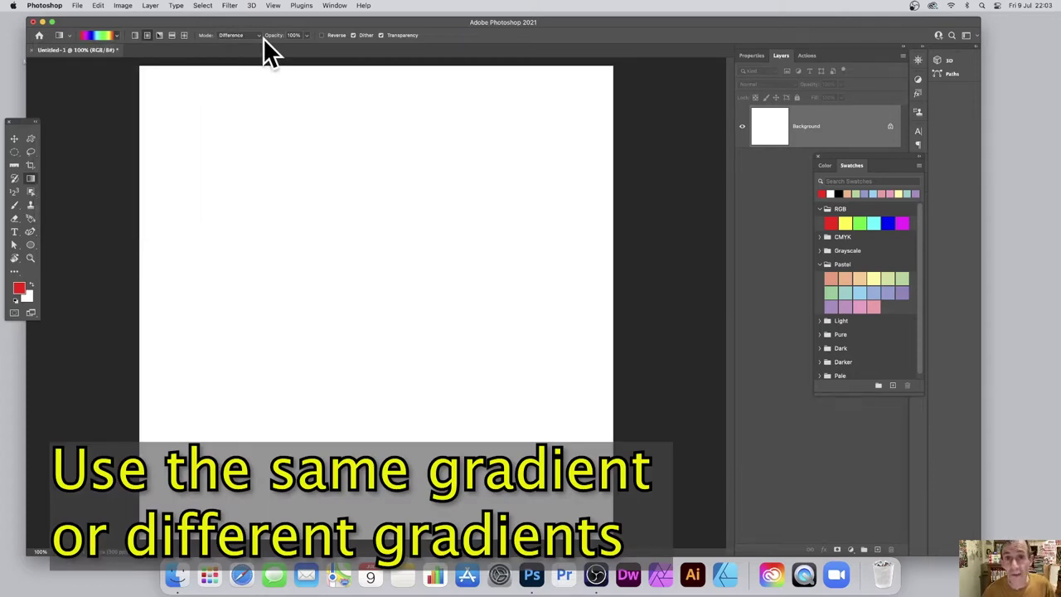
{"action": "left_click_drag", "start_coordinate": [220, 97], "coordinate": [564, 268]}
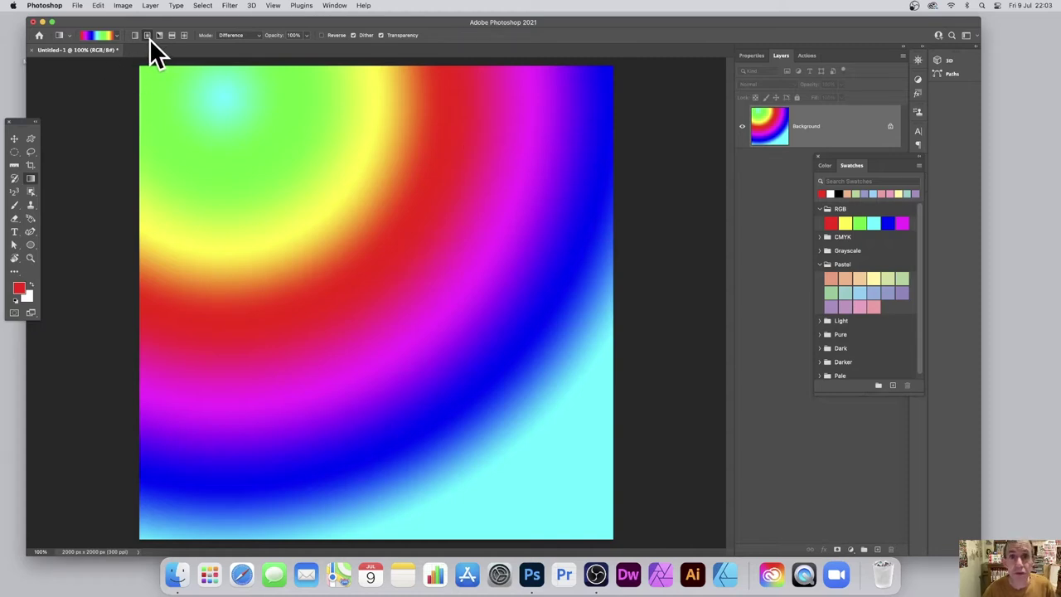
{"action": "left_click_drag", "start_coordinate": [480, 320], "coordinate": [328, 197]}
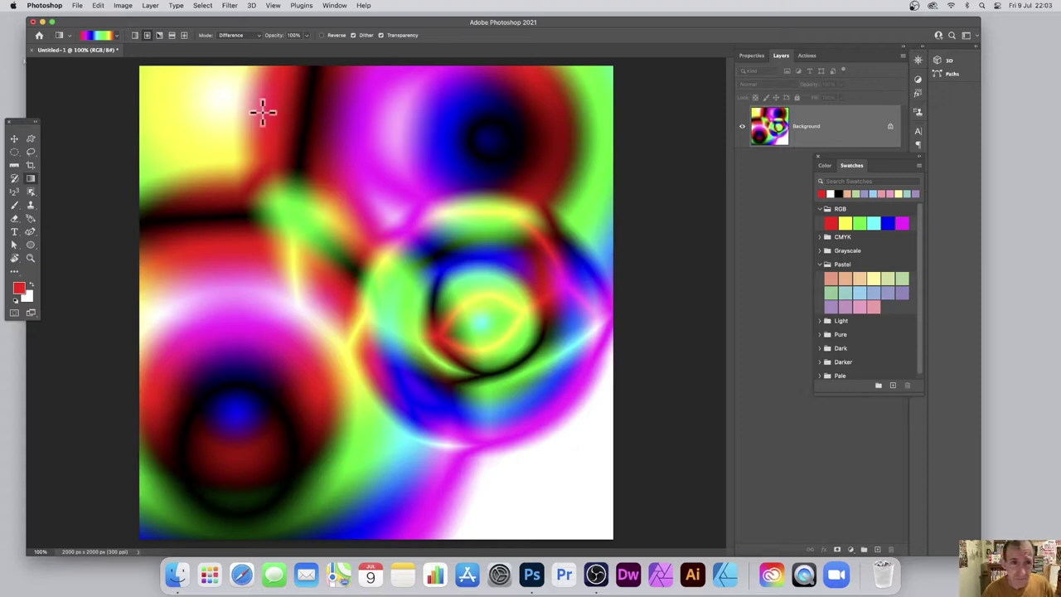
{"action": "left_click_drag", "start_coordinate": [213, 107], "coordinate": [462, 142]}
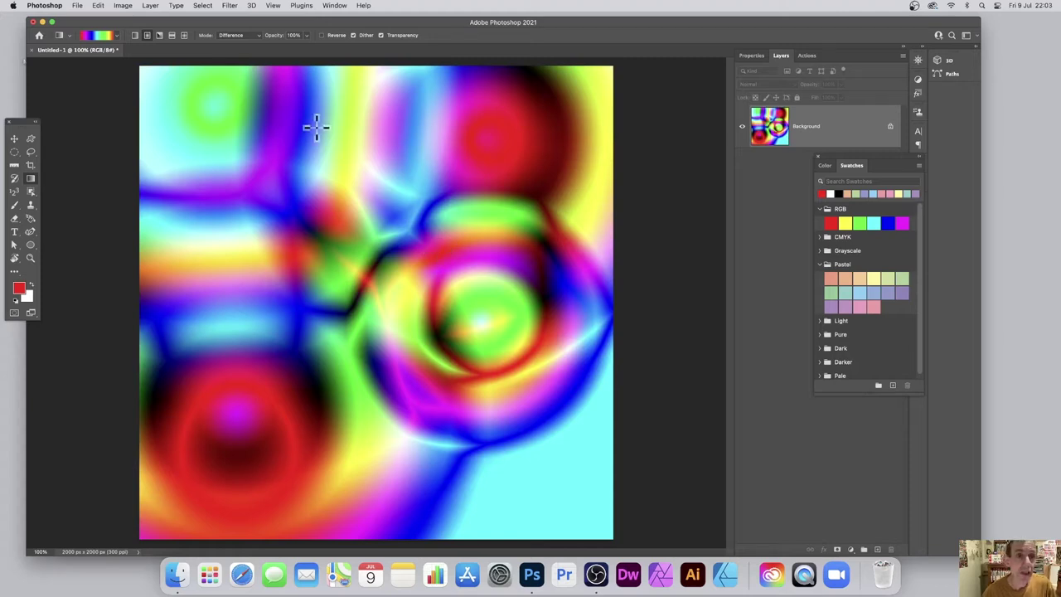
- Open Filter > Neural Filters and switch on the Style Transfer filter
{"action": "left_click", "coordinate": [231, 7]}
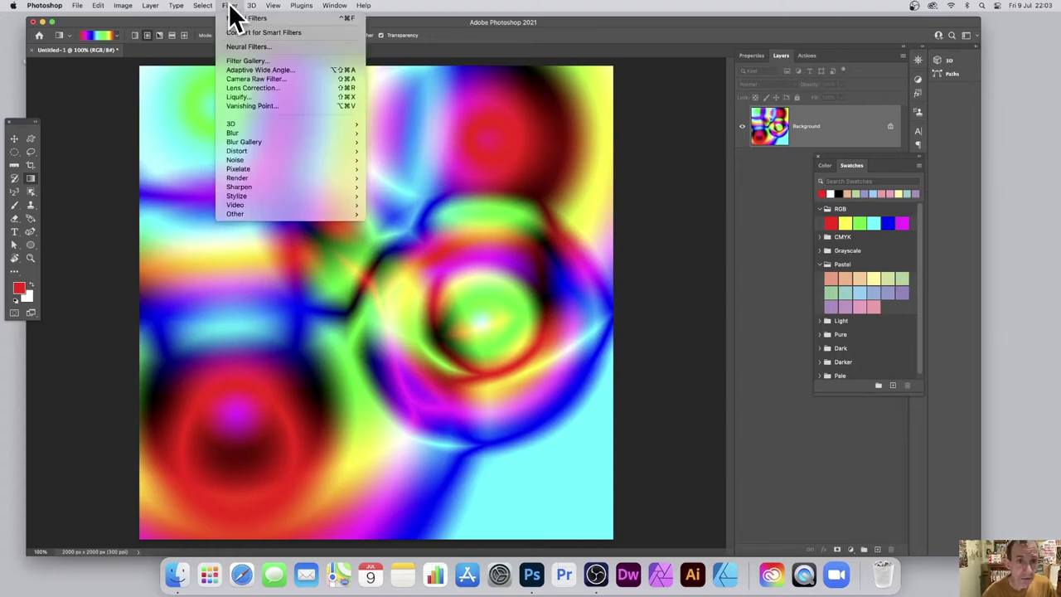
{"action": "left_click", "coordinate": [243, 46]}
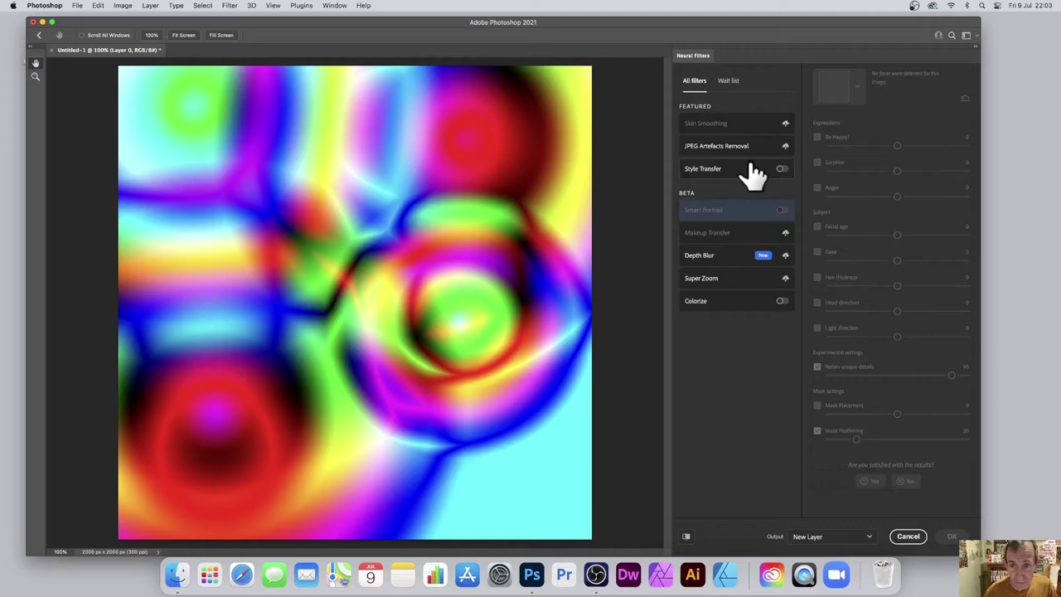
{"action": "mouse_move", "coordinate": [753, 176]}
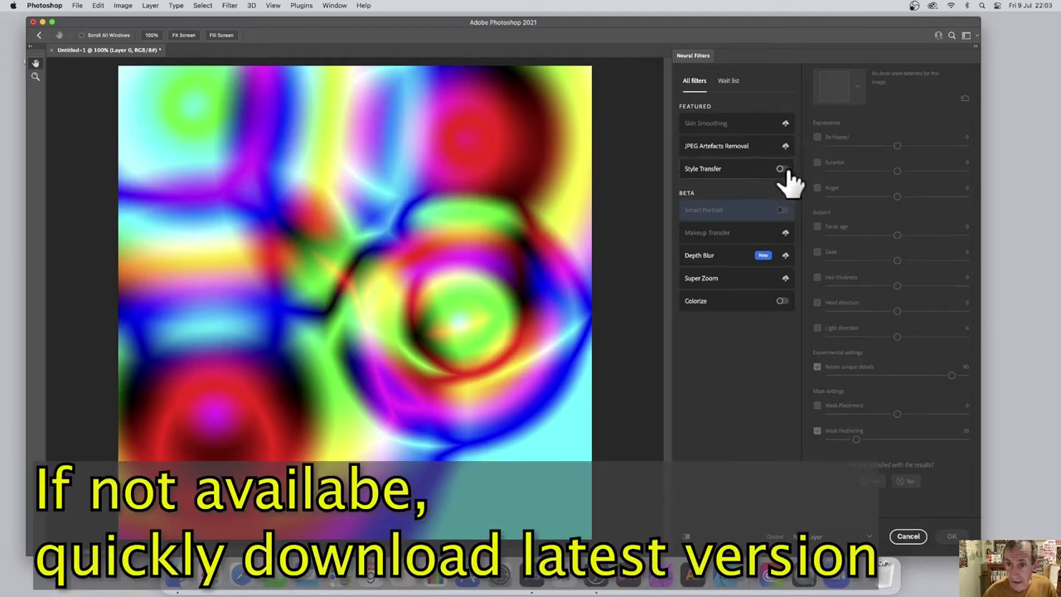
{"action": "left_click", "coordinate": [781, 169]}
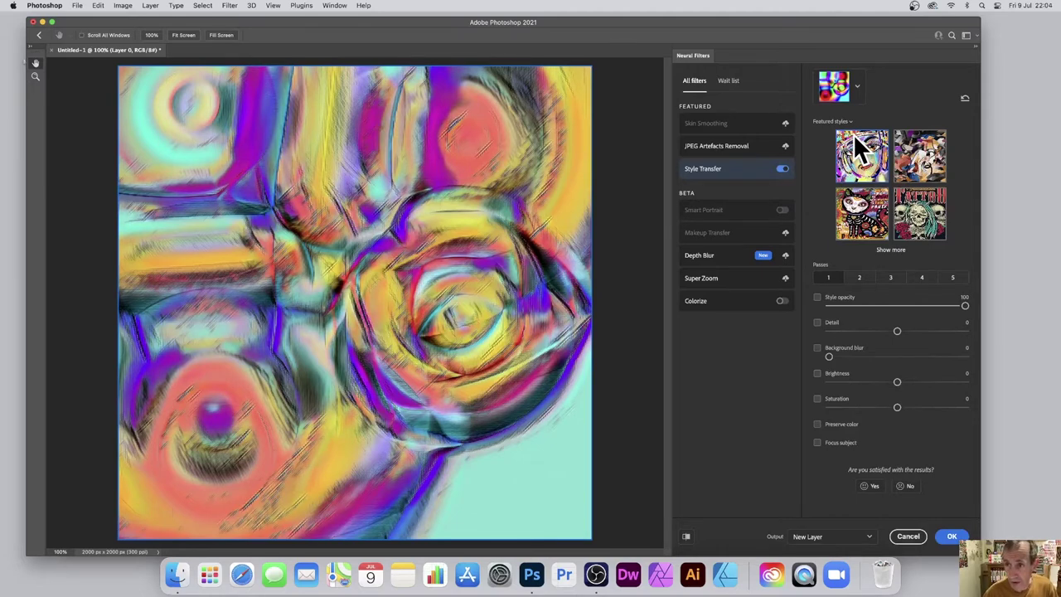
- Apply the hat portrait style from the full style list with style opacity 17
{"action": "left_click", "coordinate": [856, 135]}
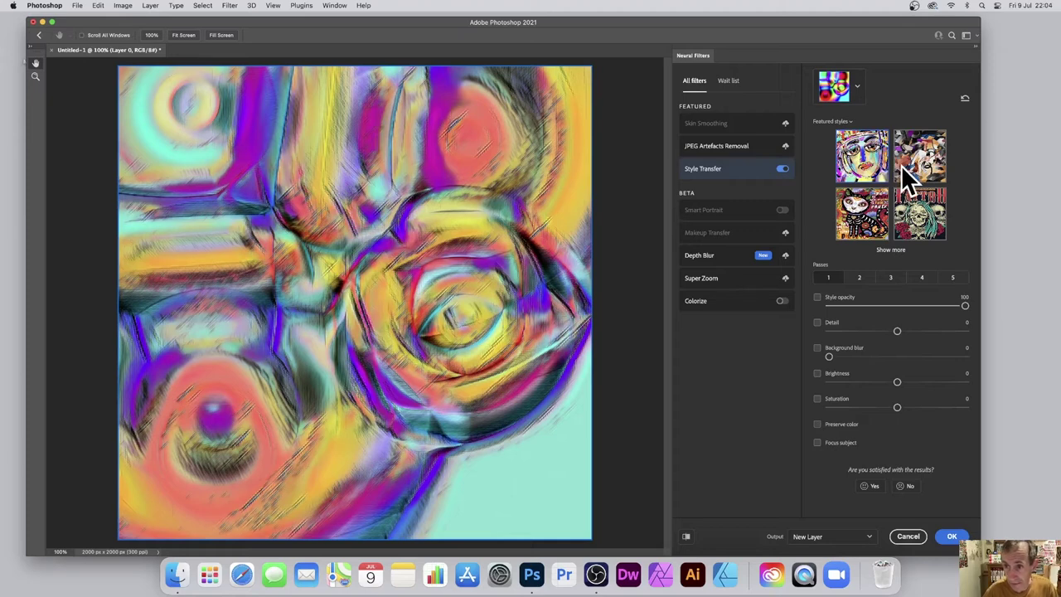
{"action": "left_click", "coordinate": [894, 250]}
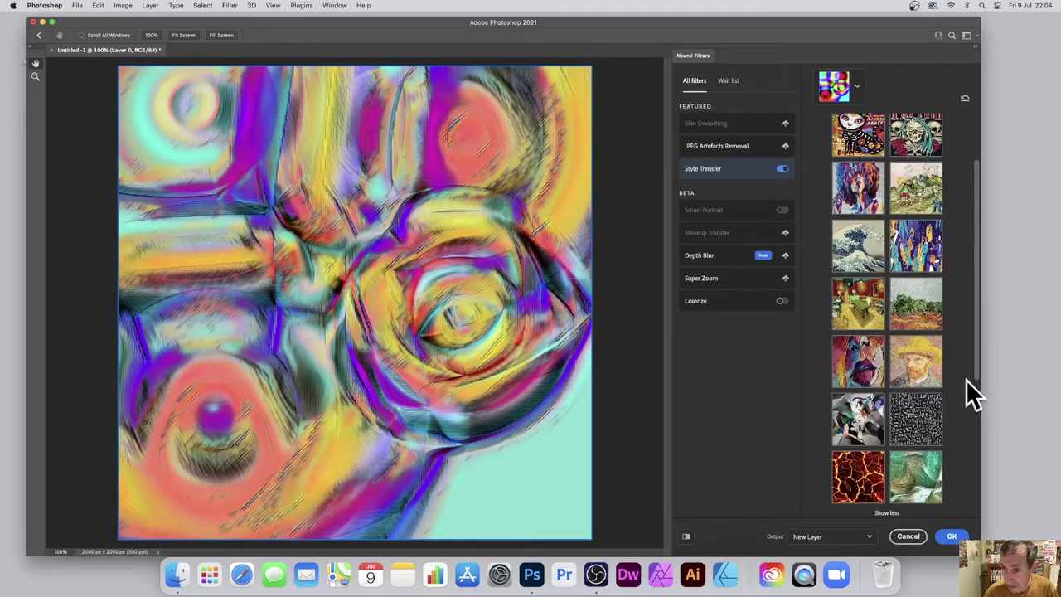
{"action": "left_click", "coordinate": [911, 356]}
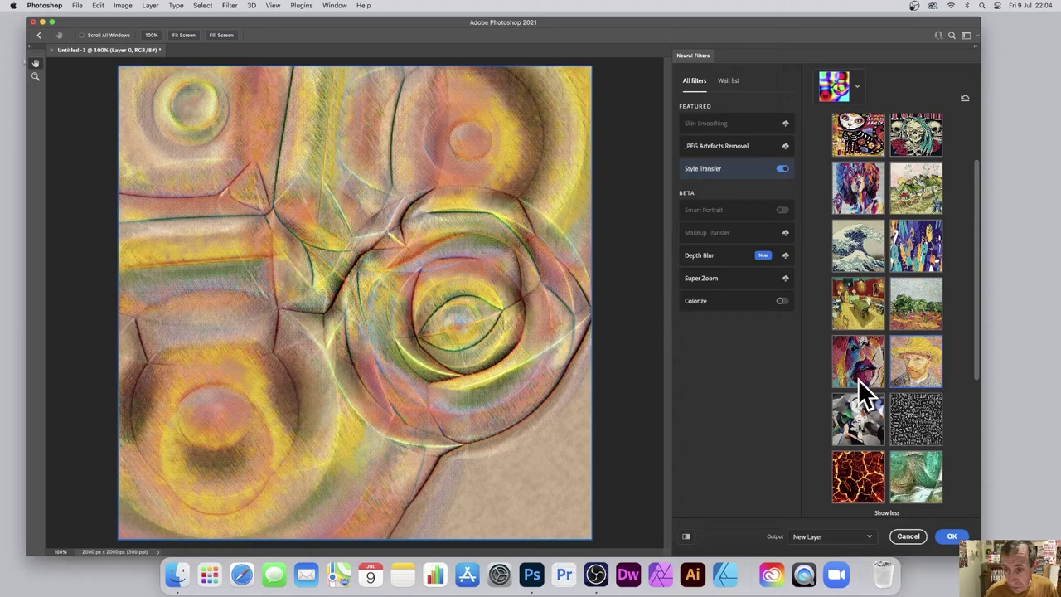
{"action": "scroll", "coordinate": [884, 372], "scroll_direction": "down", "scroll_amount": 5}
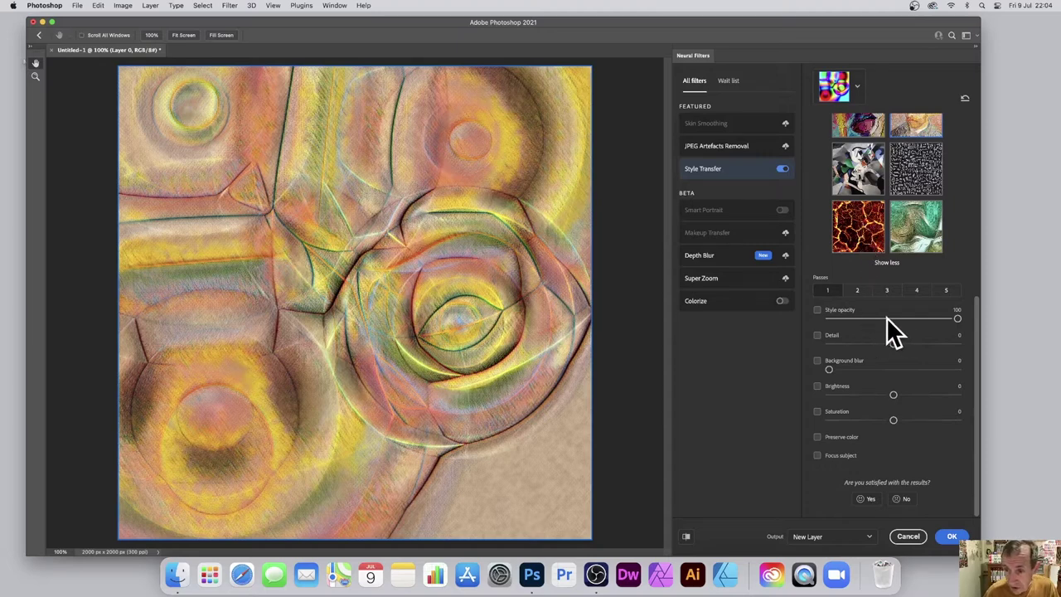
{"action": "left_click", "coordinate": [849, 319]}
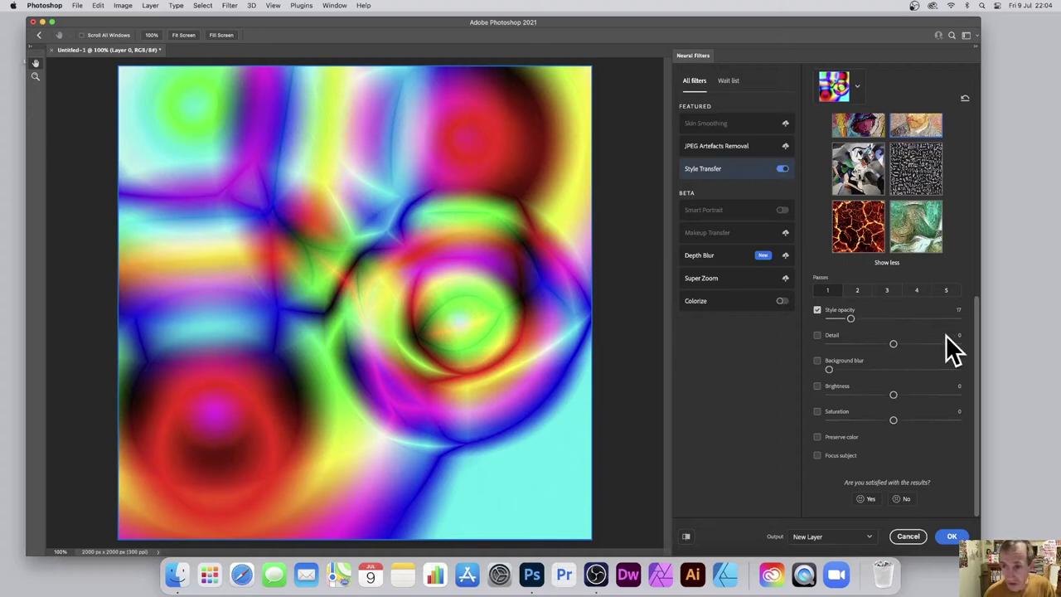
- Set the Style Transfer style opacity to 83 and Detail to +25
{"action": "left_click", "coordinate": [930, 319]}
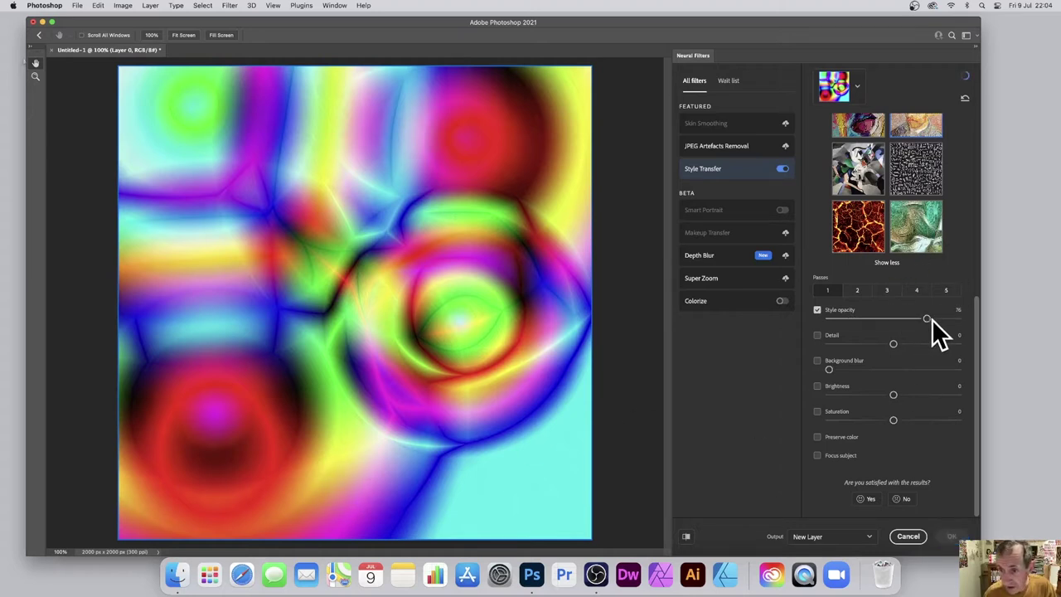
{"action": "left_click", "coordinate": [938, 318]}
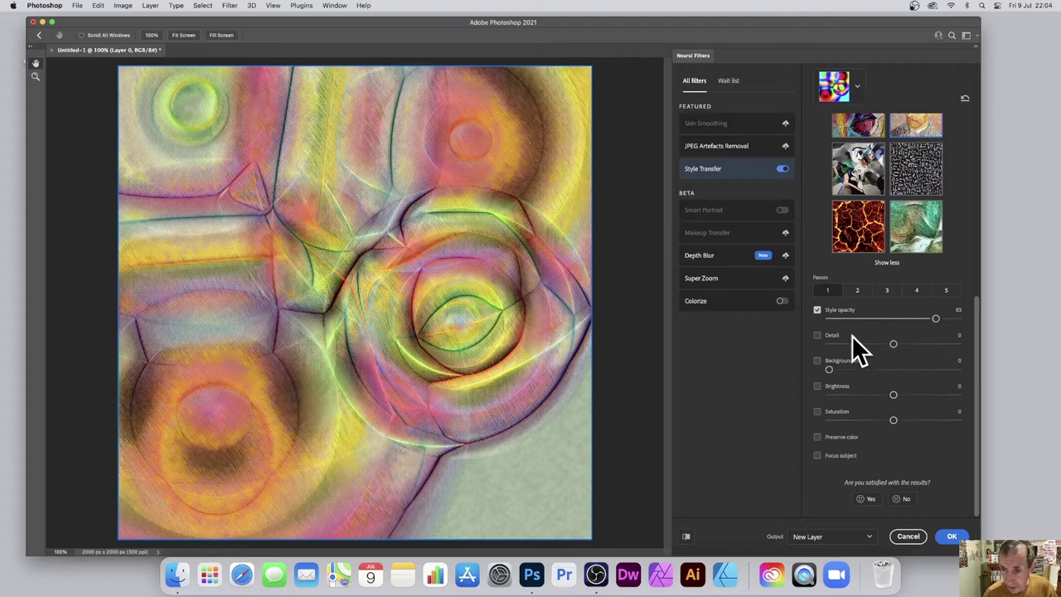
{"action": "left_click", "coordinate": [949, 345]}
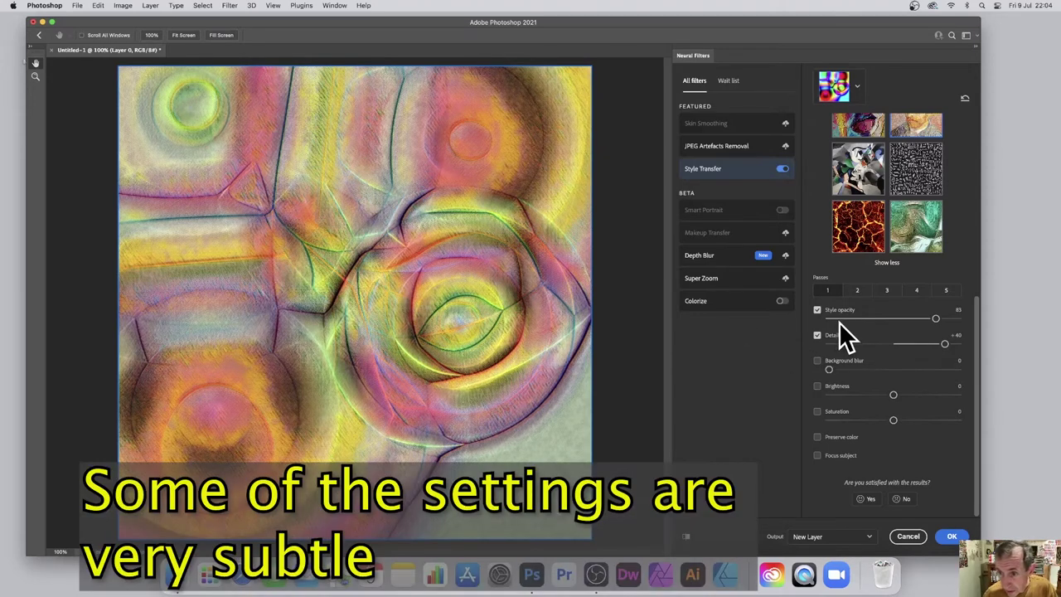
{"action": "left_click", "coordinate": [839, 344]}
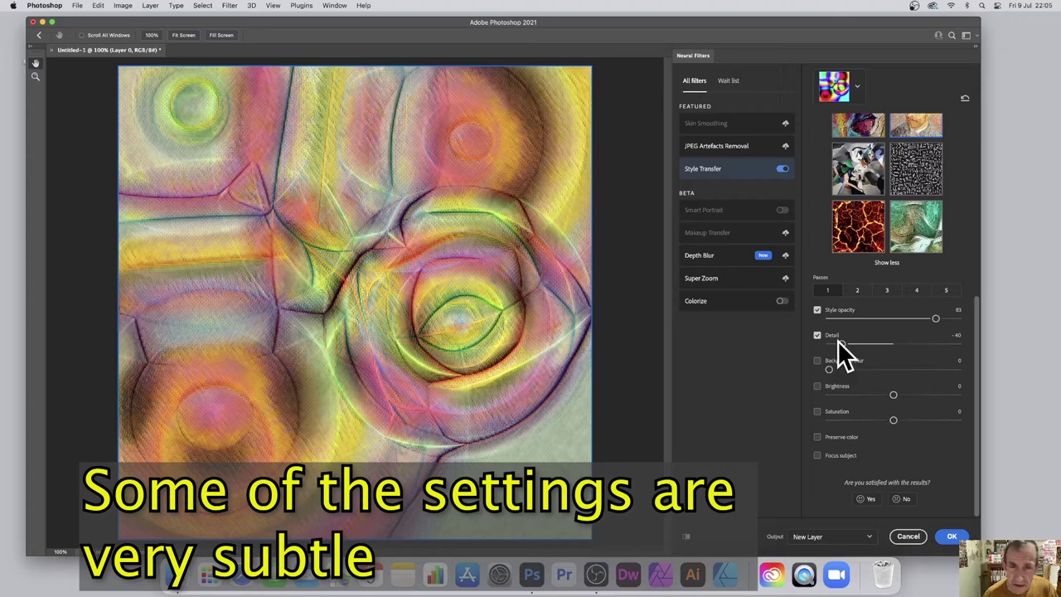
{"action": "left_click", "coordinate": [928, 344]}
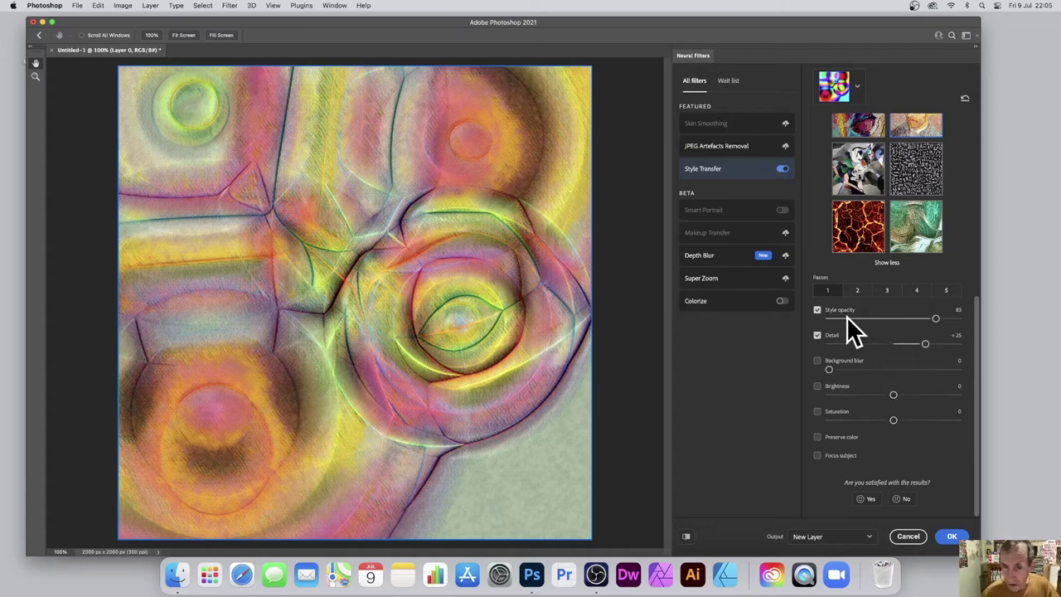
- Set Brightness to +31, enable Saturation at +29, and compare against the original
{"action": "left_click", "coordinate": [935, 395]}
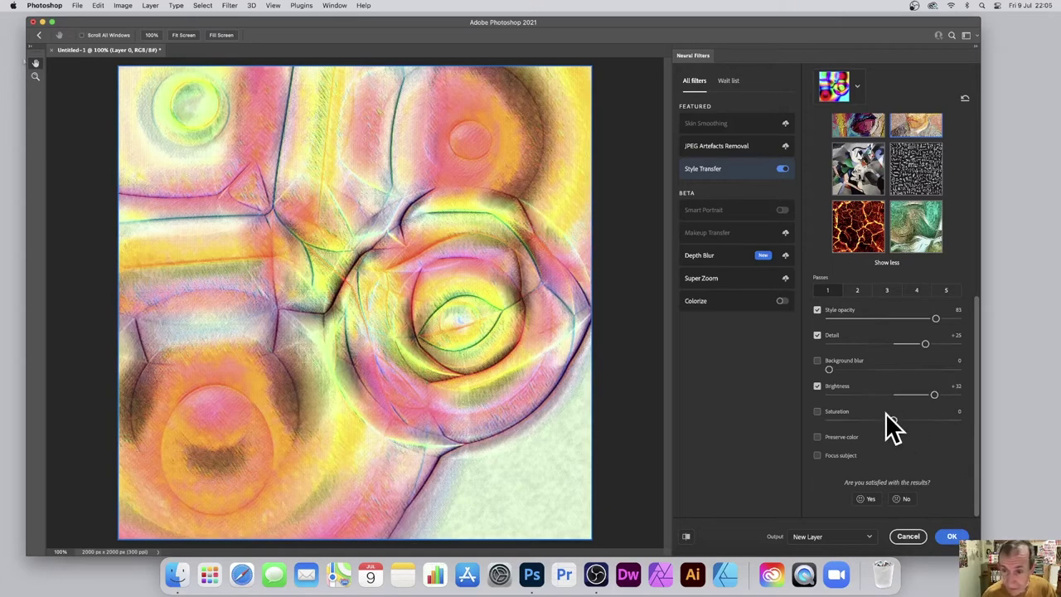
{"action": "left_click", "coordinate": [840, 394]}
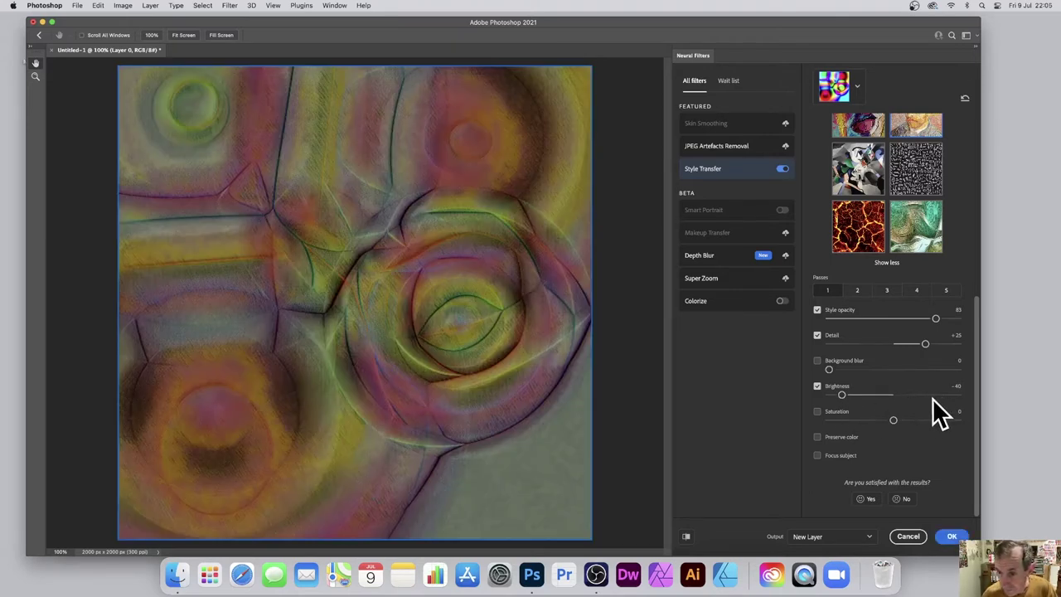
{"action": "left_click", "coordinate": [934, 395]}
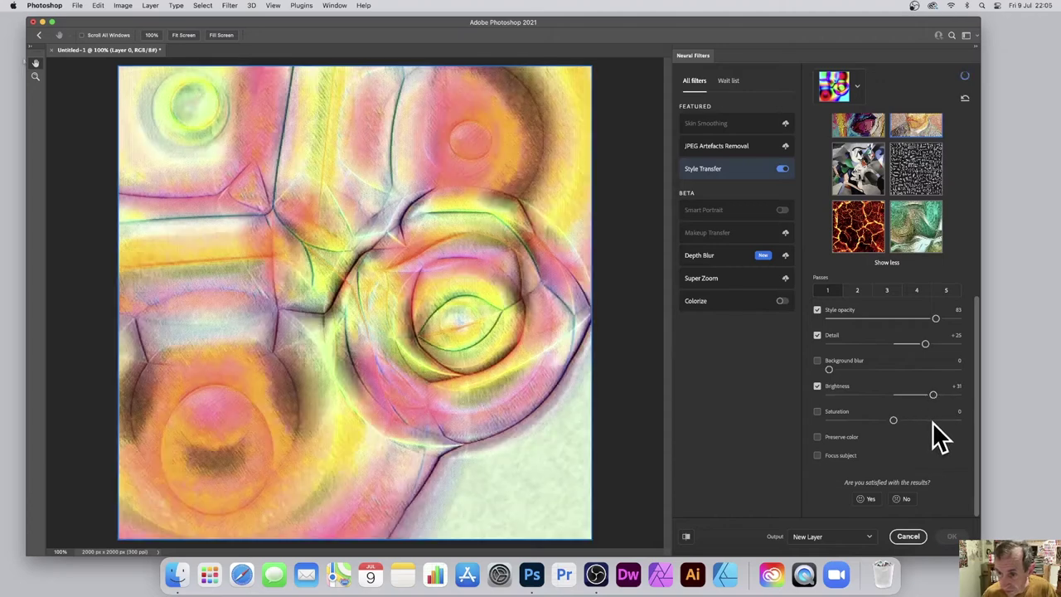
{"action": "left_click", "coordinate": [933, 420]}
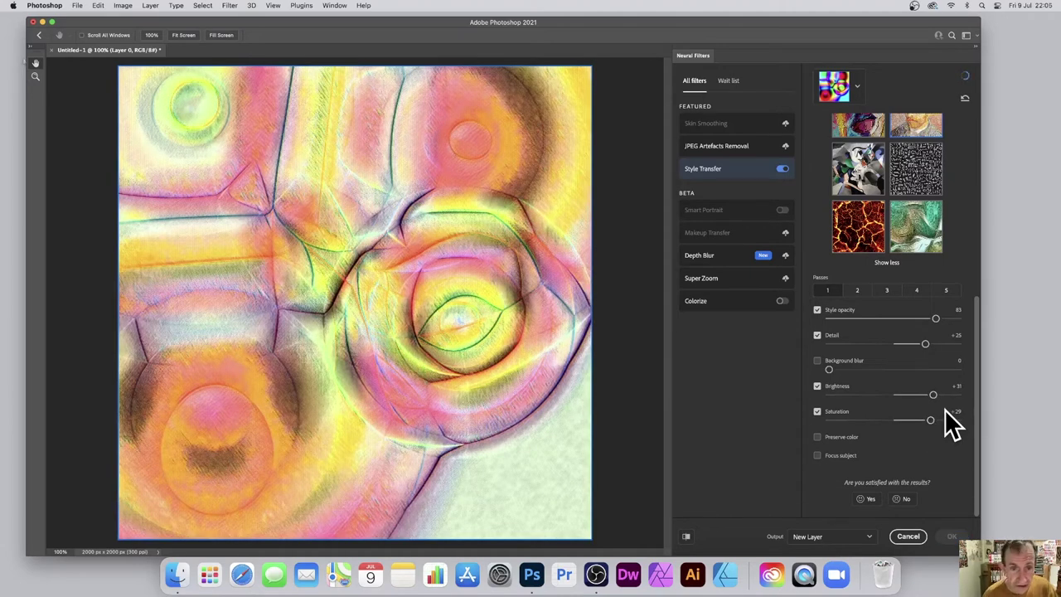
{"action": "left_click_drag", "start_coordinate": [389, 135], "coordinate": [424, 226]}
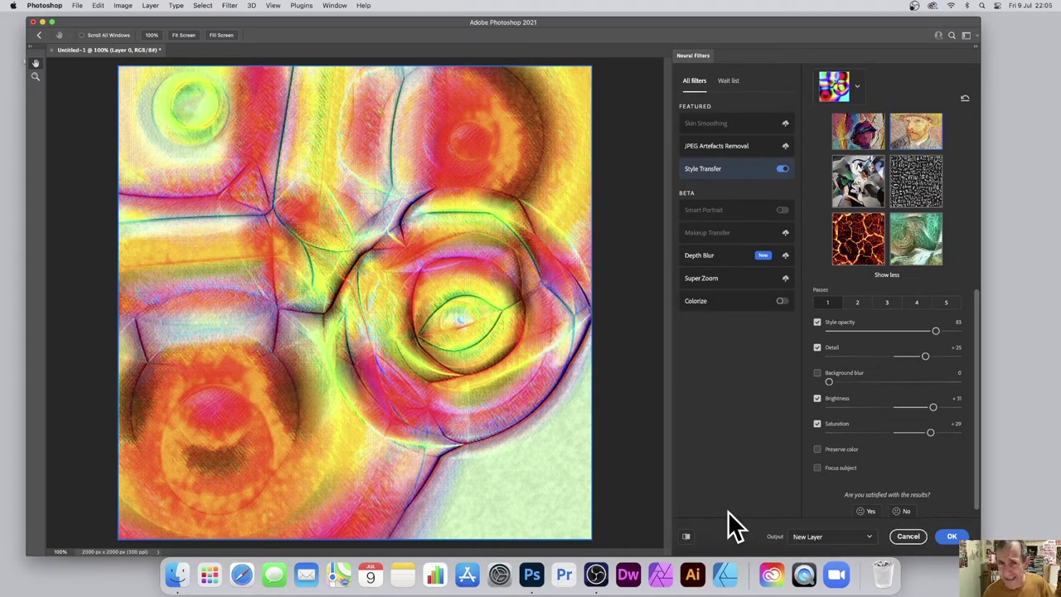
- Once the preview renders, keep the Style Transfer output set to New Layer
{"action": "left_click", "coordinate": [819, 537]}
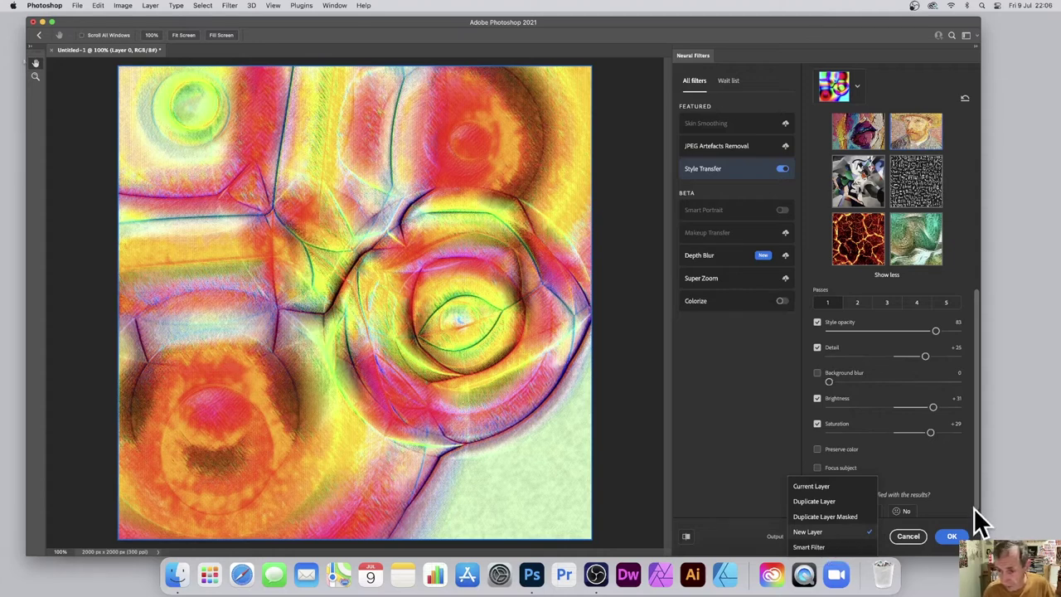
{"action": "left_click", "coordinate": [954, 539]}
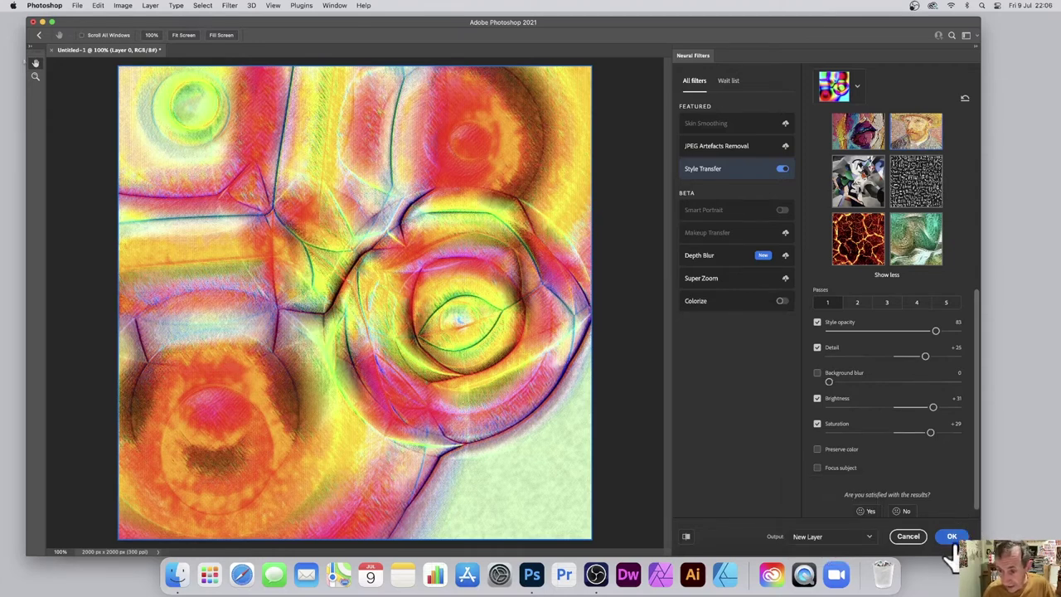
- Output the styled result as Layer 0, blend it by Difference, and flatten the image
{"action": "left_click", "coordinate": [952, 548]}
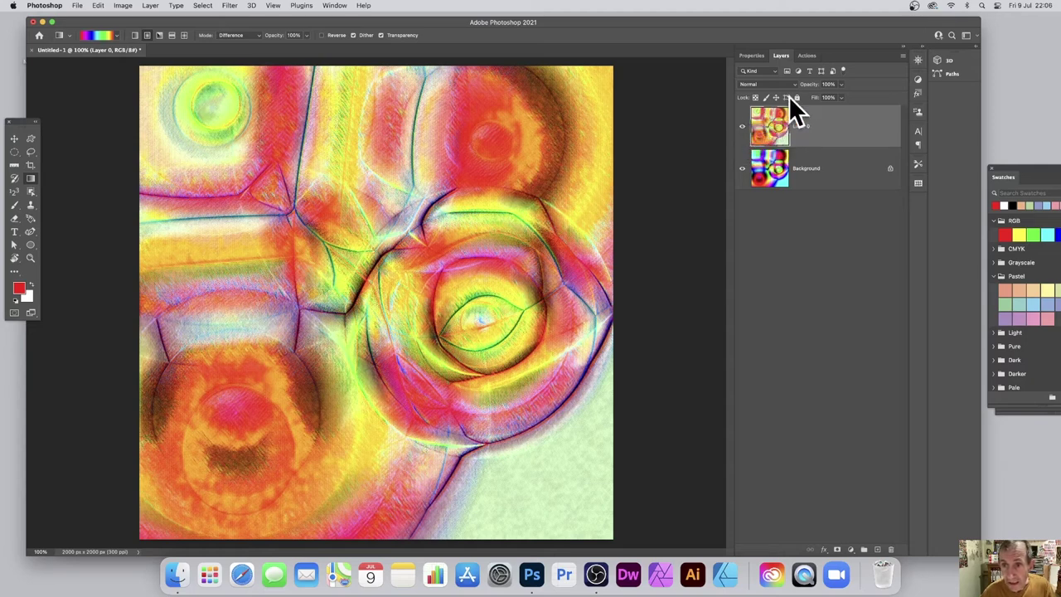
{"action": "left_click", "coordinate": [761, 84]}
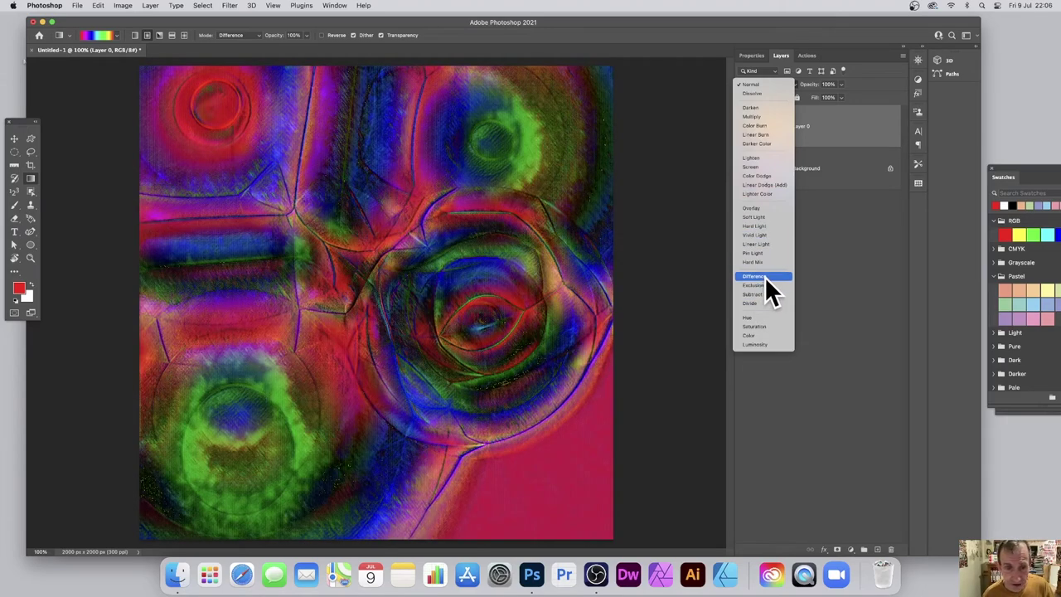
{"action": "left_click", "coordinate": [764, 276]}
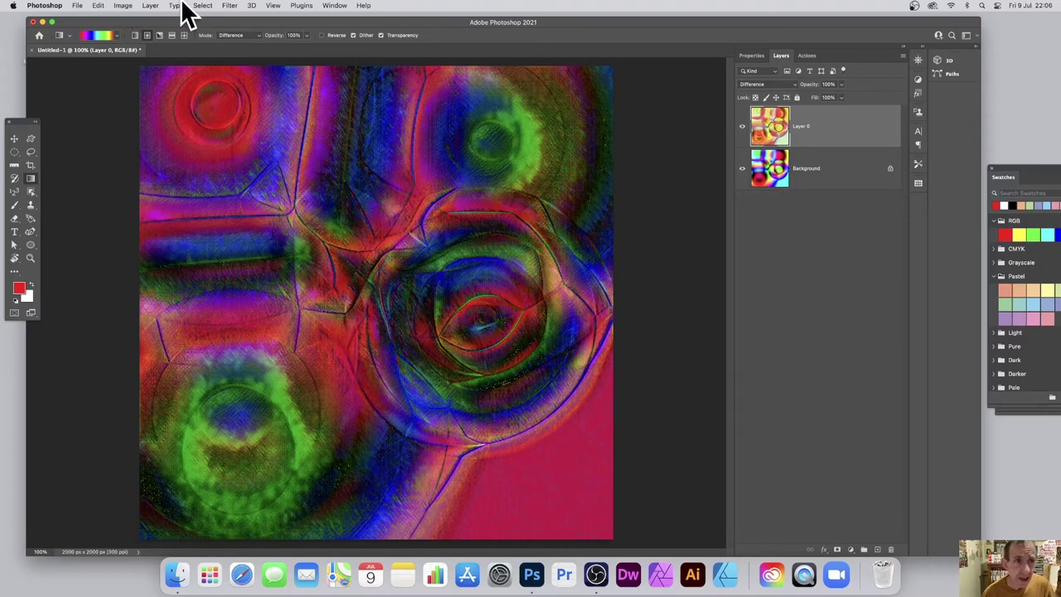
{"action": "left_click", "coordinate": [149, 6]}
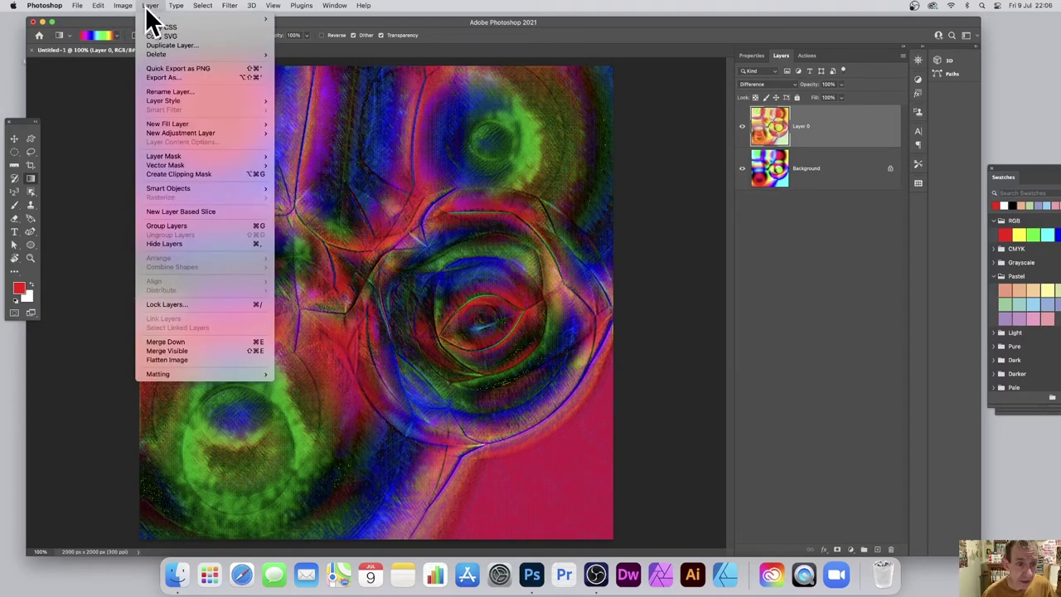
{"action": "left_click", "coordinate": [184, 360]}
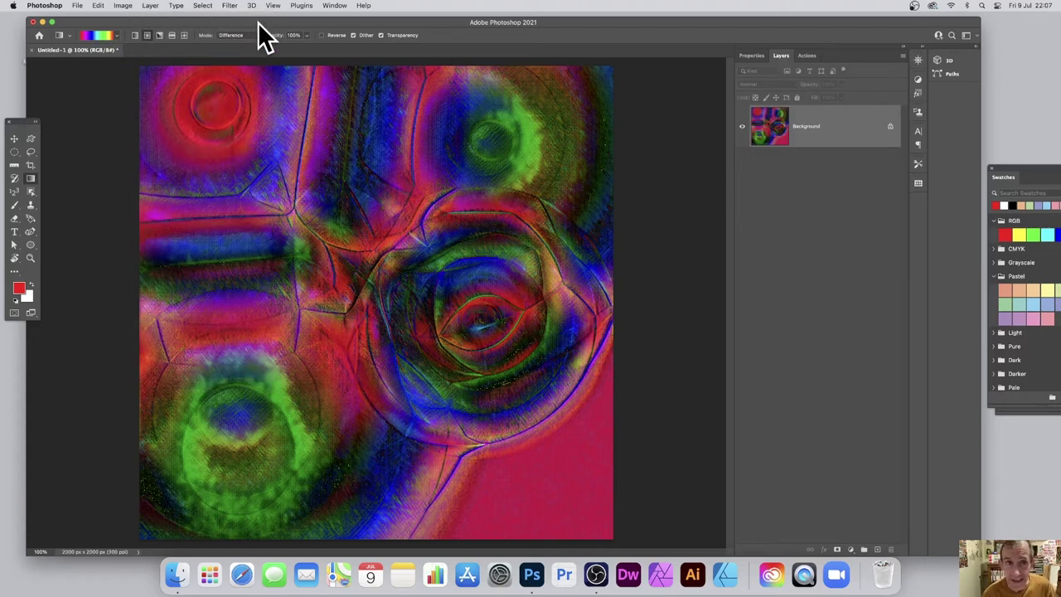
- Rerun the last Neural Filter as a new Layer 0 and set it to Difference blending
{"action": "left_click", "coordinate": [233, 7]}
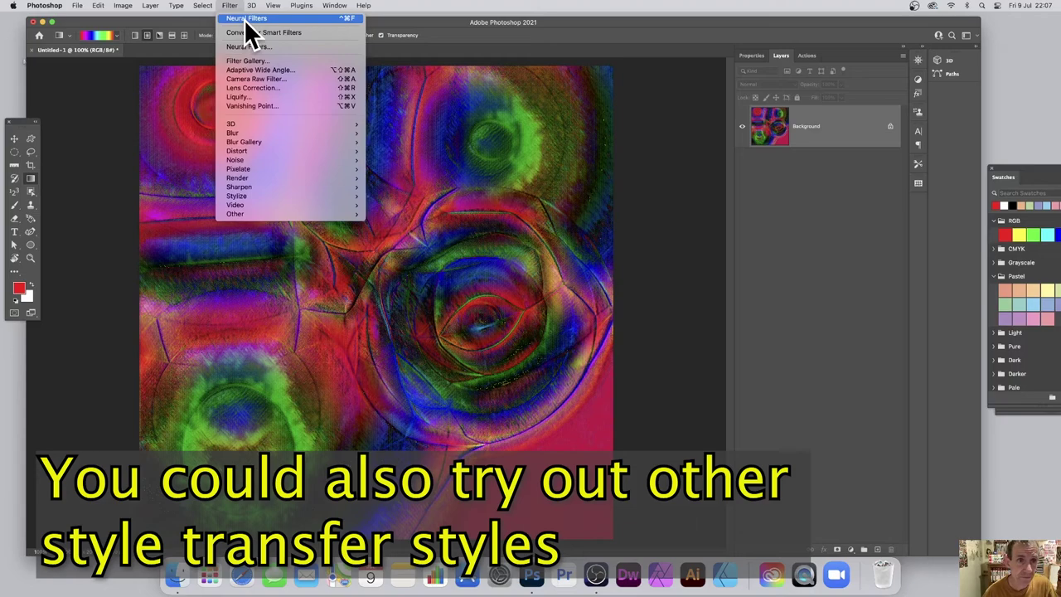
{"action": "left_click", "coordinate": [245, 19]}
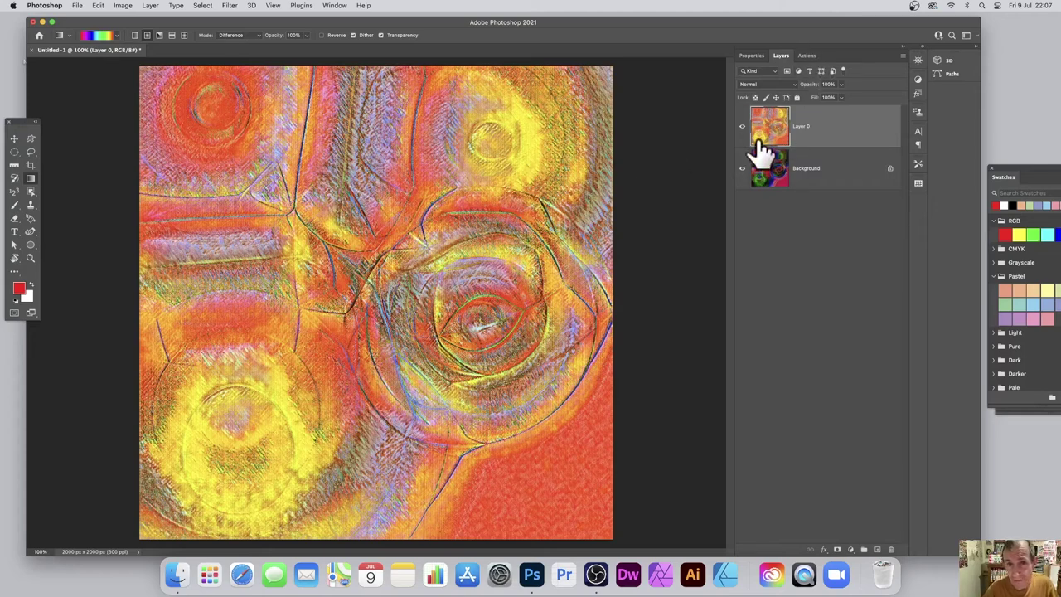
{"action": "left_click", "coordinate": [777, 86]}
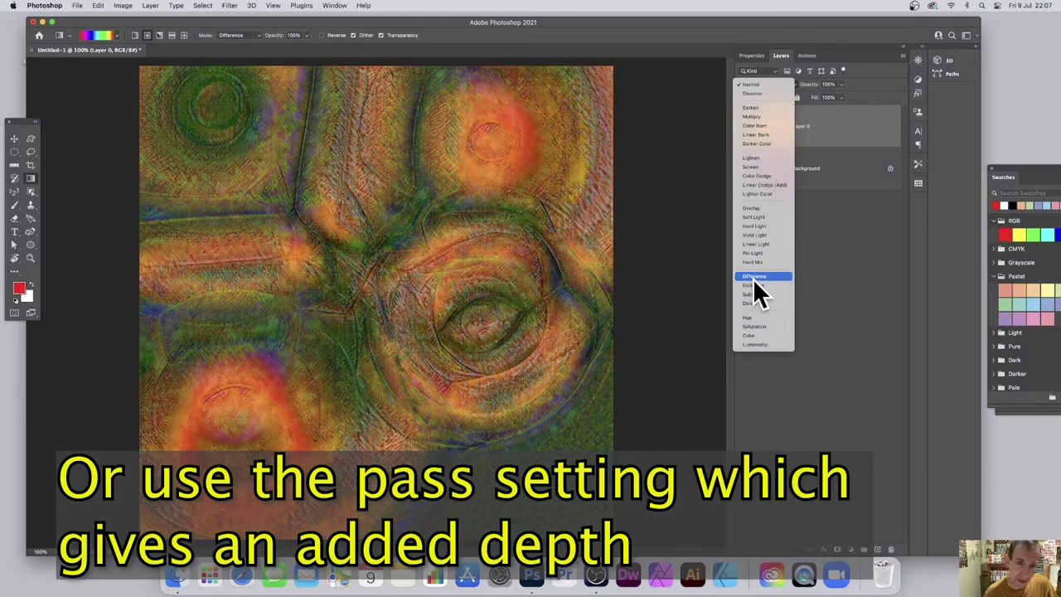
{"action": "left_click", "coordinate": [755, 277]}
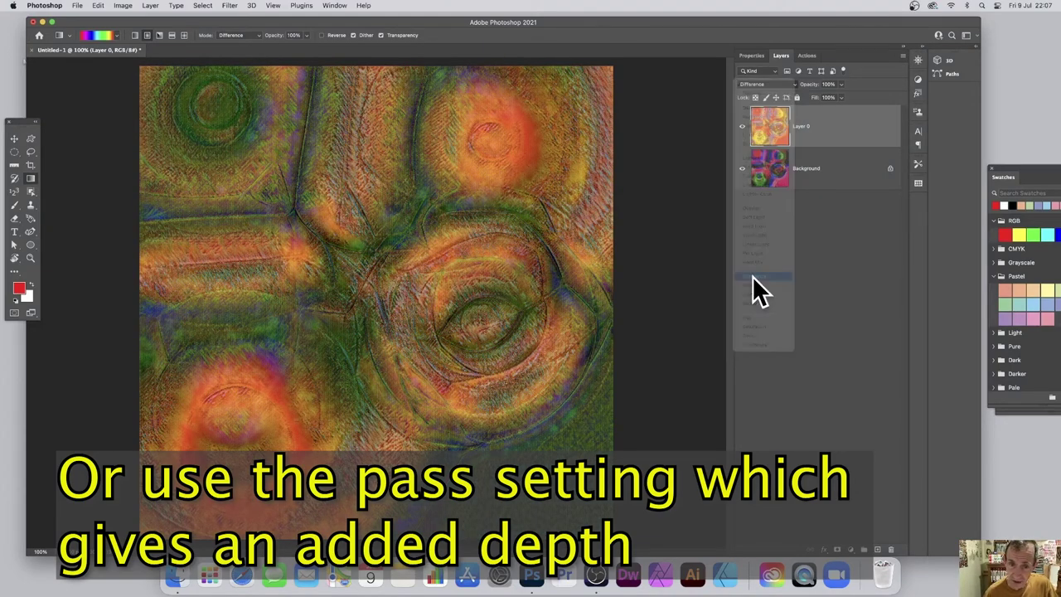
- Flatten the image and apply a Vibrance adjustment of Vibrance +40, Saturation +65
{"action": "left_click", "coordinate": [150, 7]}
{"action": "left_click", "coordinate": [171, 359]}
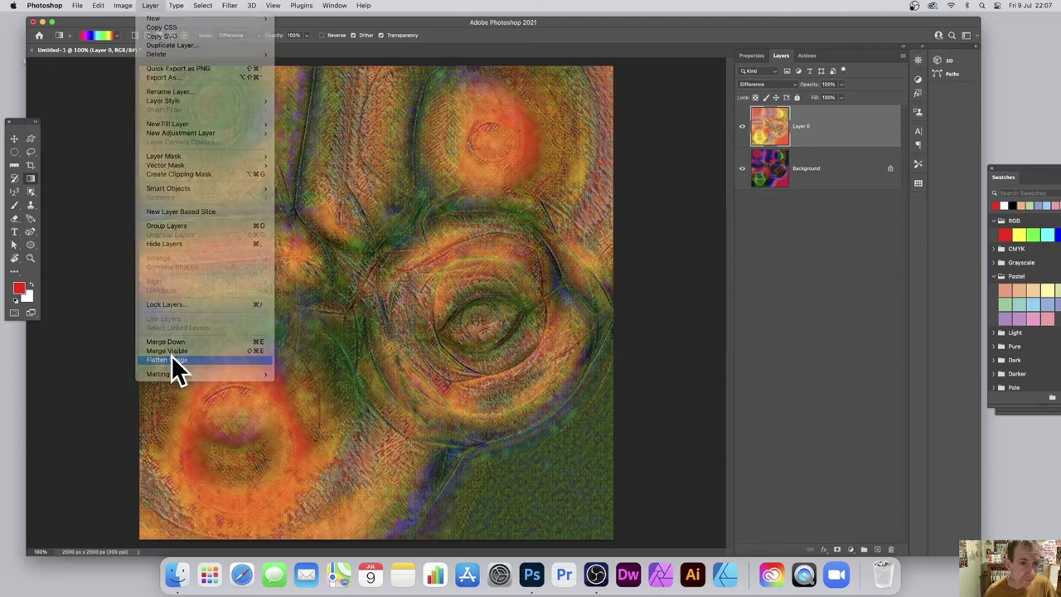
{"action": "left_click", "coordinate": [123, 6]}
{"action": "mouse_move", "coordinate": [130, 33]}
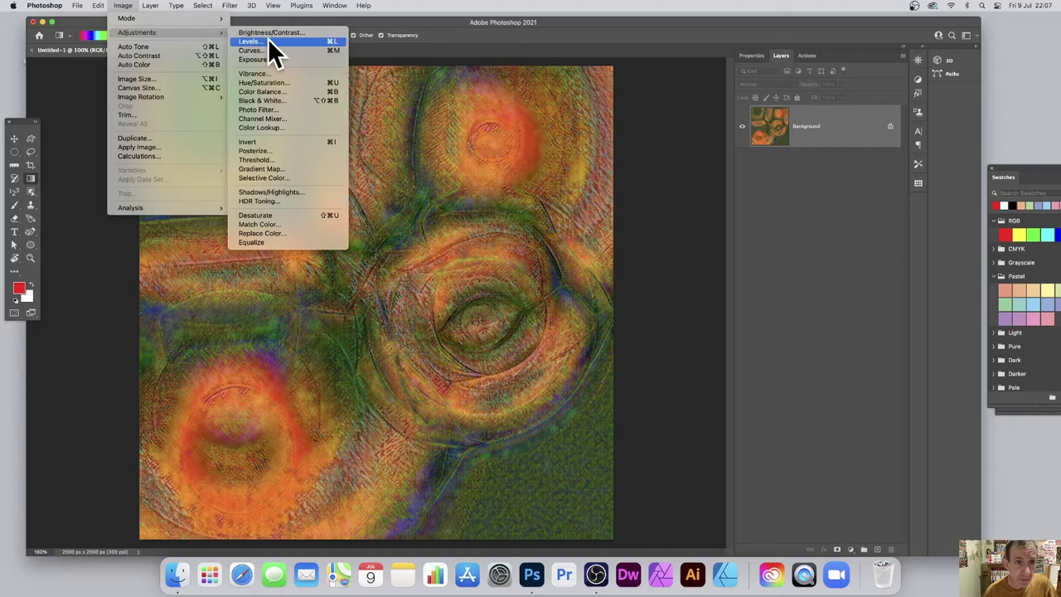
{"action": "left_click", "coordinate": [262, 73]}
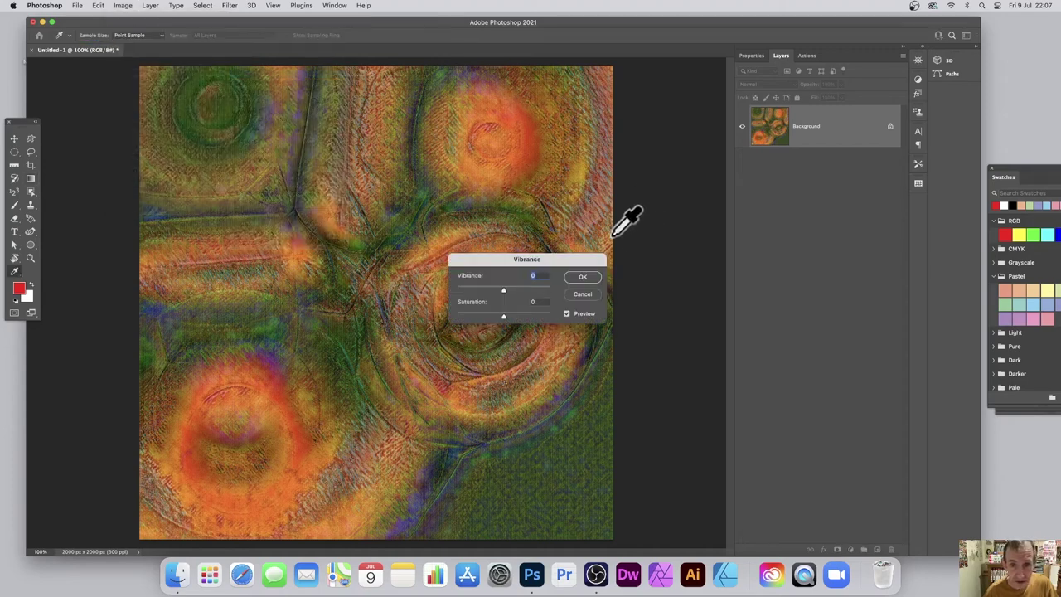
{"action": "left_click", "coordinate": [535, 315]}
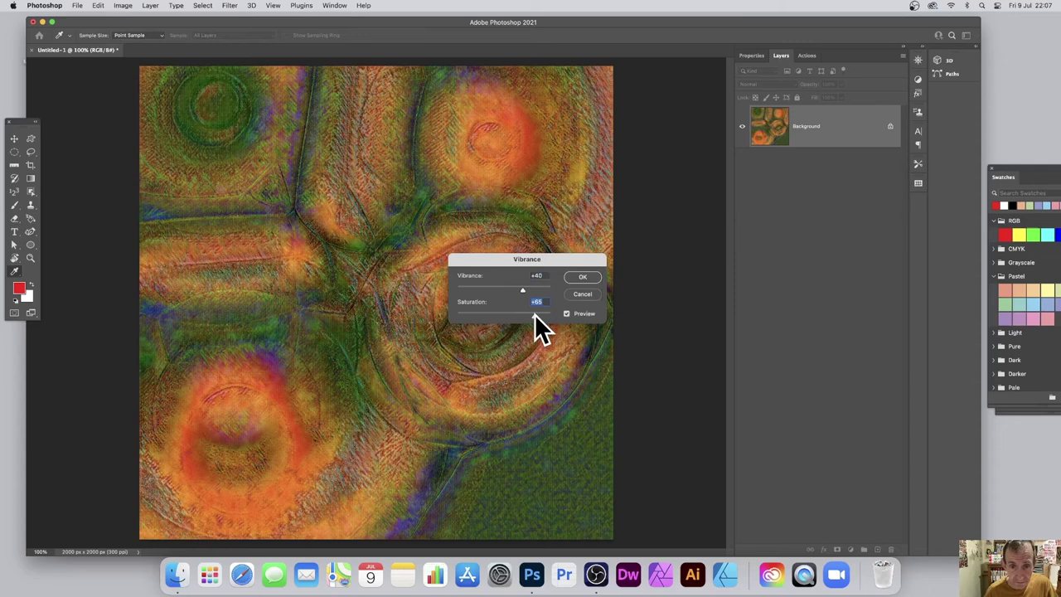
{"action": "left_click", "coordinate": [585, 294]}
{"action": "key", "text": "g"}
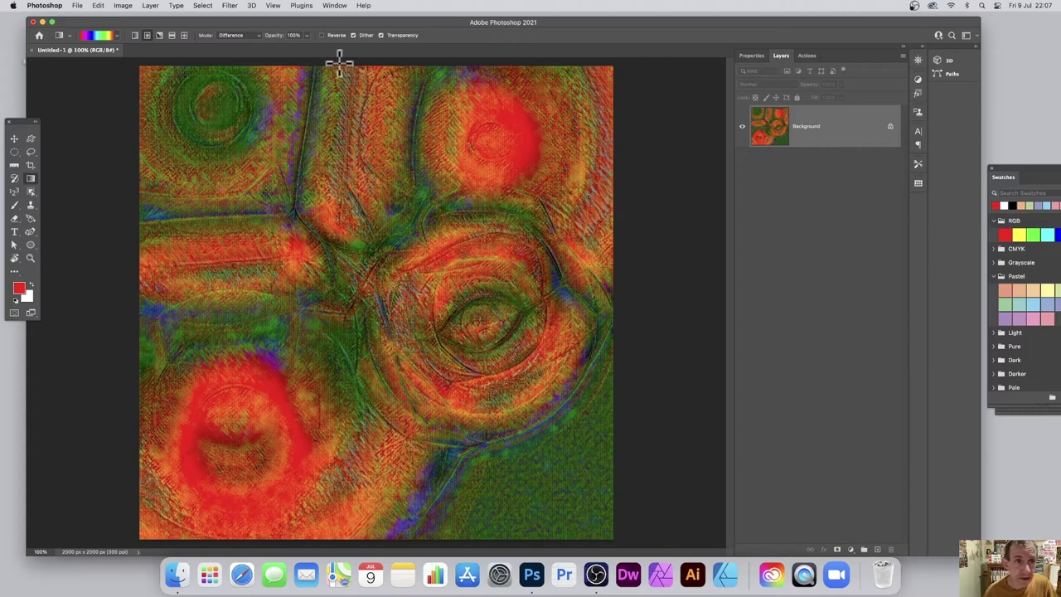
- Reapply the last Neural Filter as a new layer, blend it in Divide mode, and flatten
{"action": "left_click", "coordinate": [236, 4]}
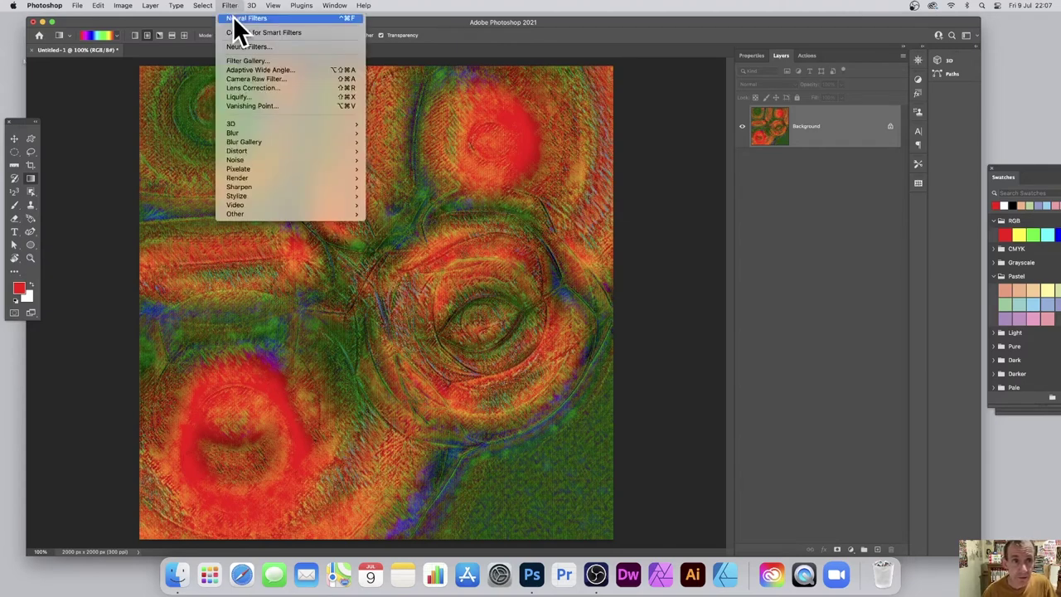
{"action": "left_click", "coordinate": [240, 18]}
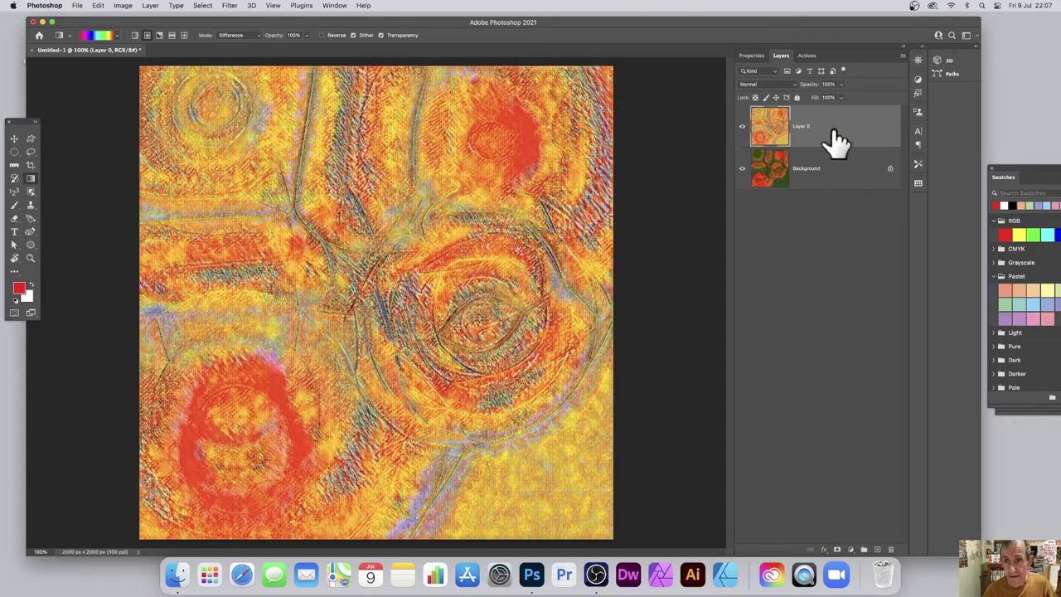
{"action": "left_click", "coordinate": [761, 85]}
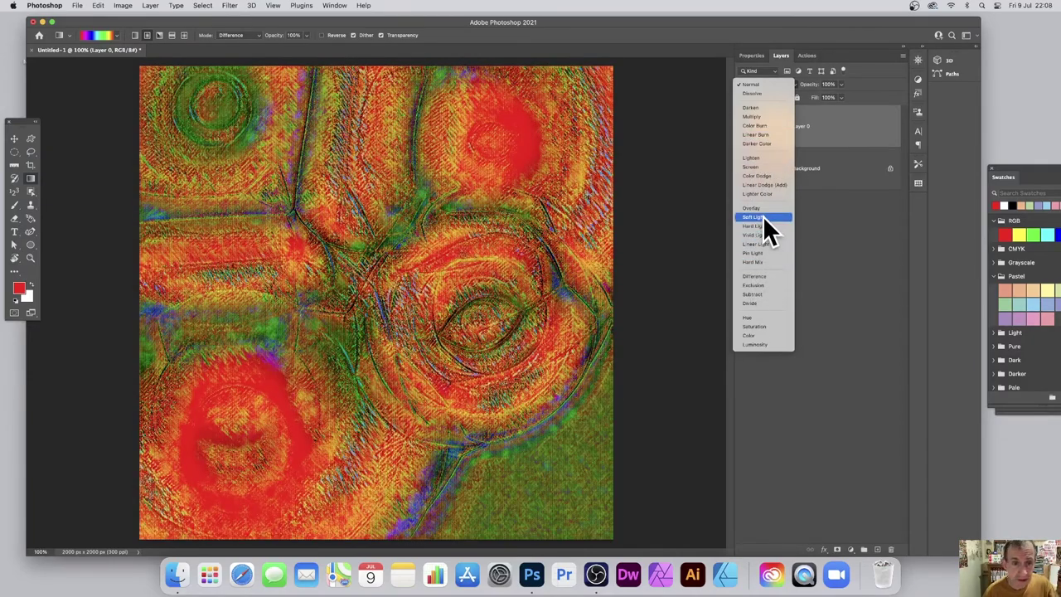
{"action": "left_click", "coordinate": [749, 303]}
{"action": "left_click", "coordinate": [147, 5]}
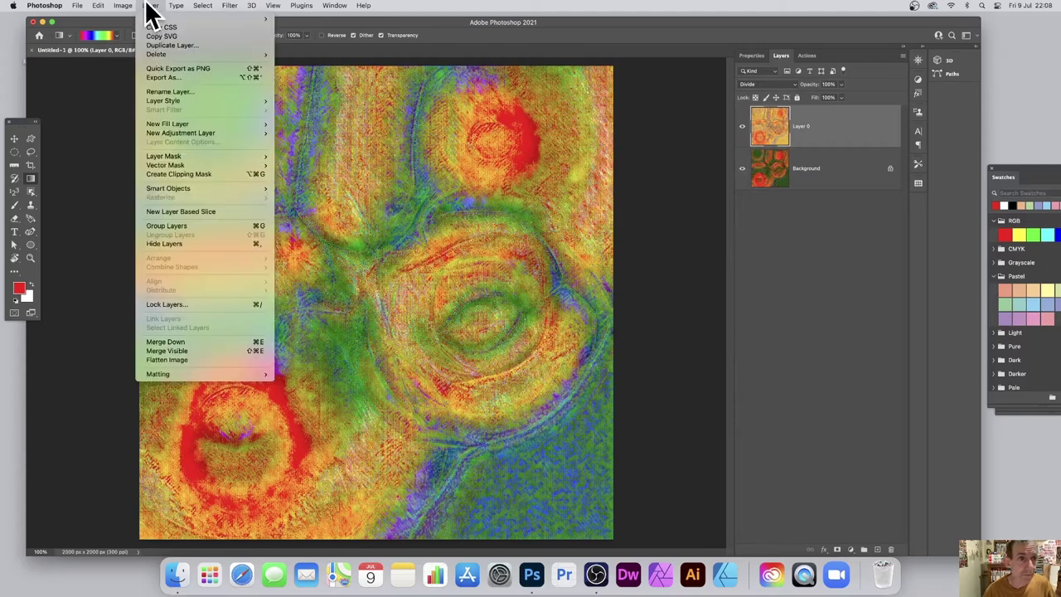
{"action": "left_click", "coordinate": [189, 360]}
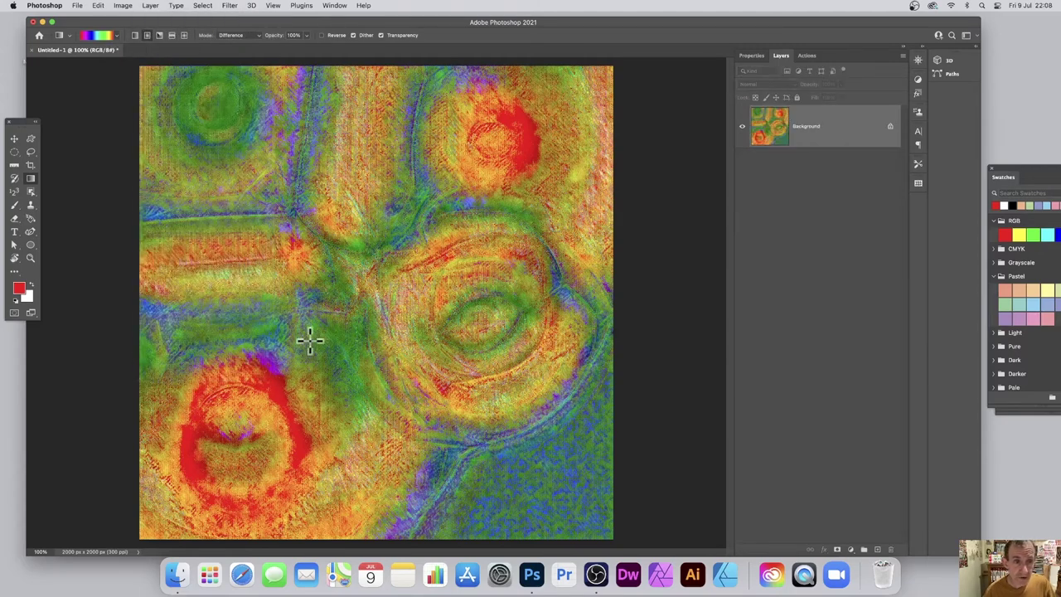